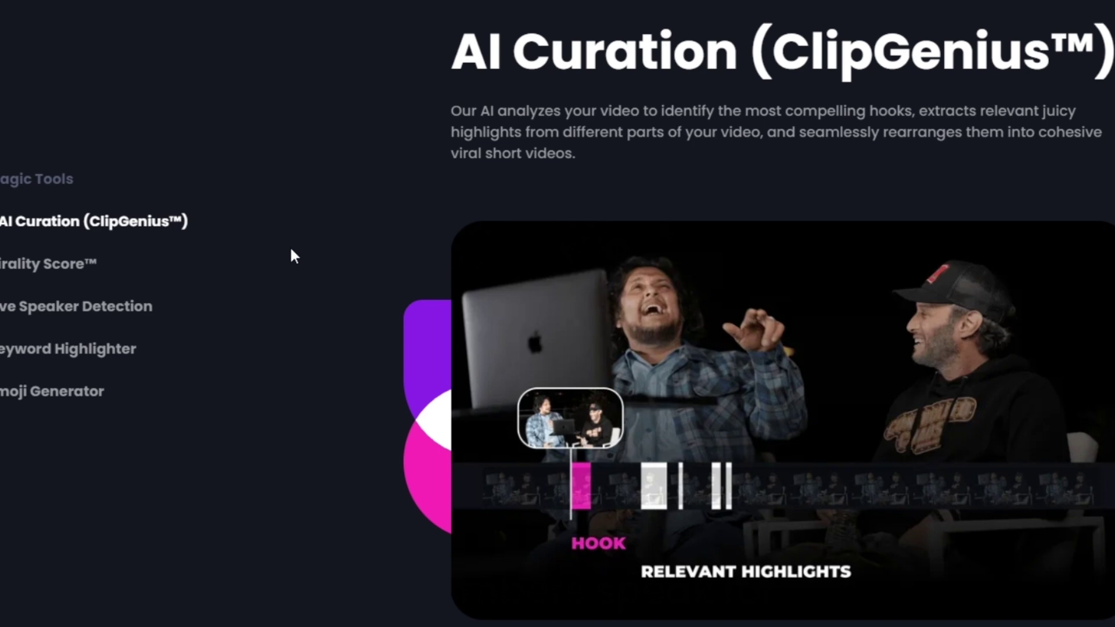
- Scroll through the AI Magic Tools feature sections down to the 'Drop a video link' page
scroll(291, 256, down, 3)
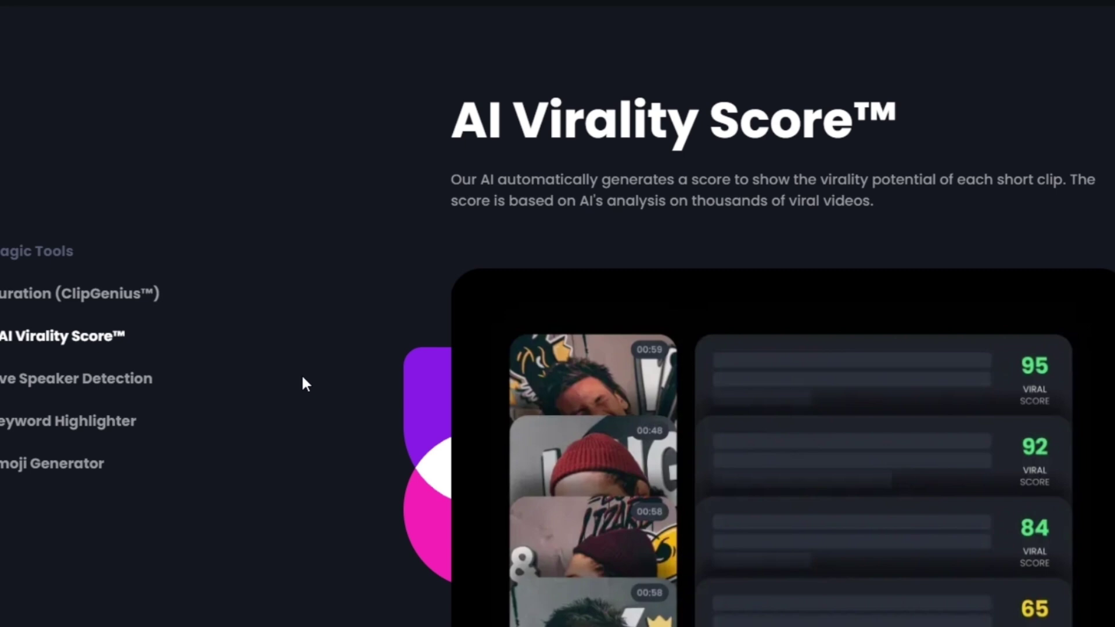
scroll(301, 374, down, 3)
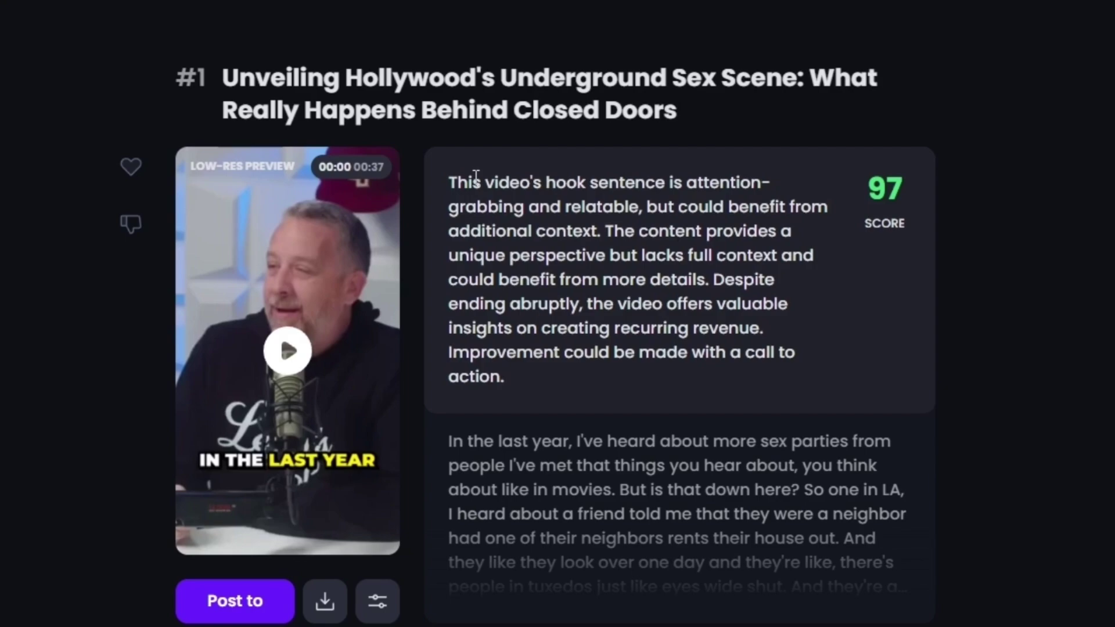
scroll(471, 212, down, 20)
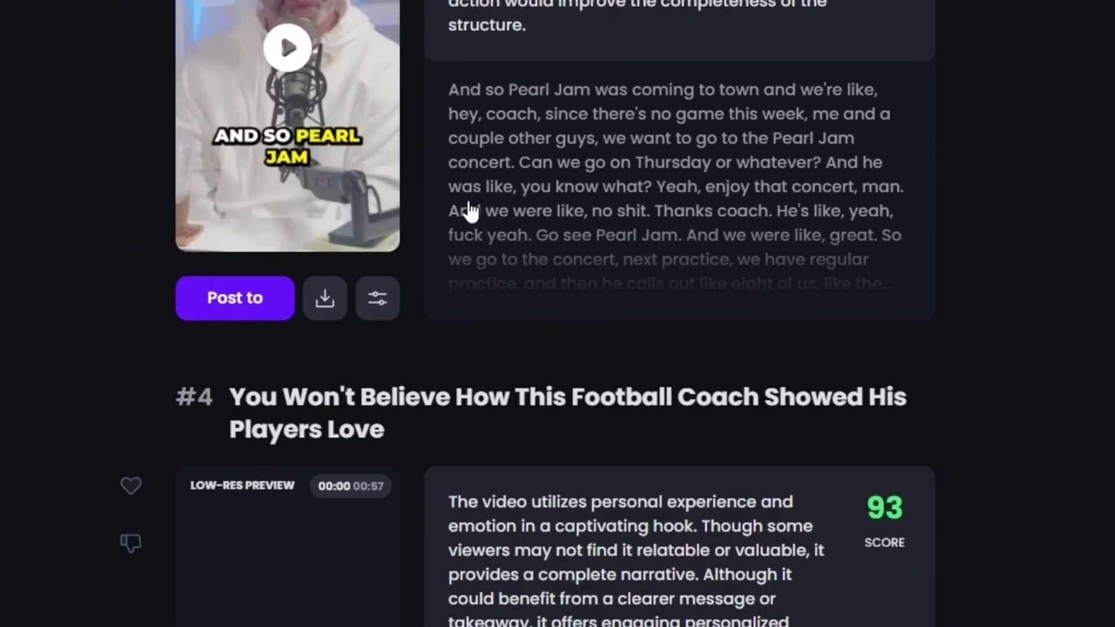
scroll(471, 212, down, 20)
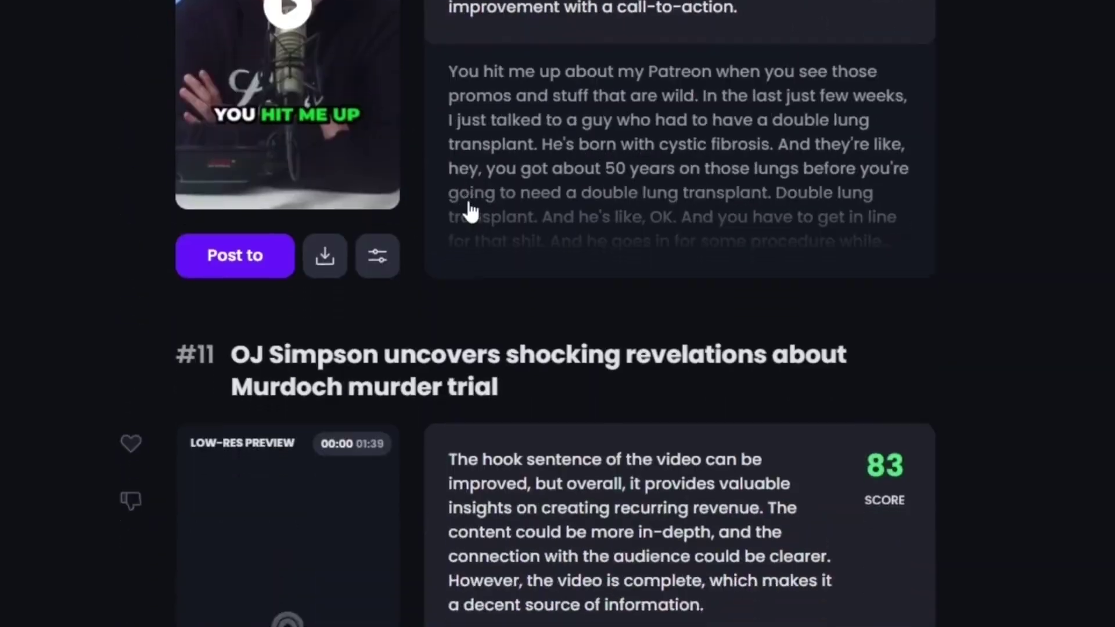
scroll(470, 201, down, 20)
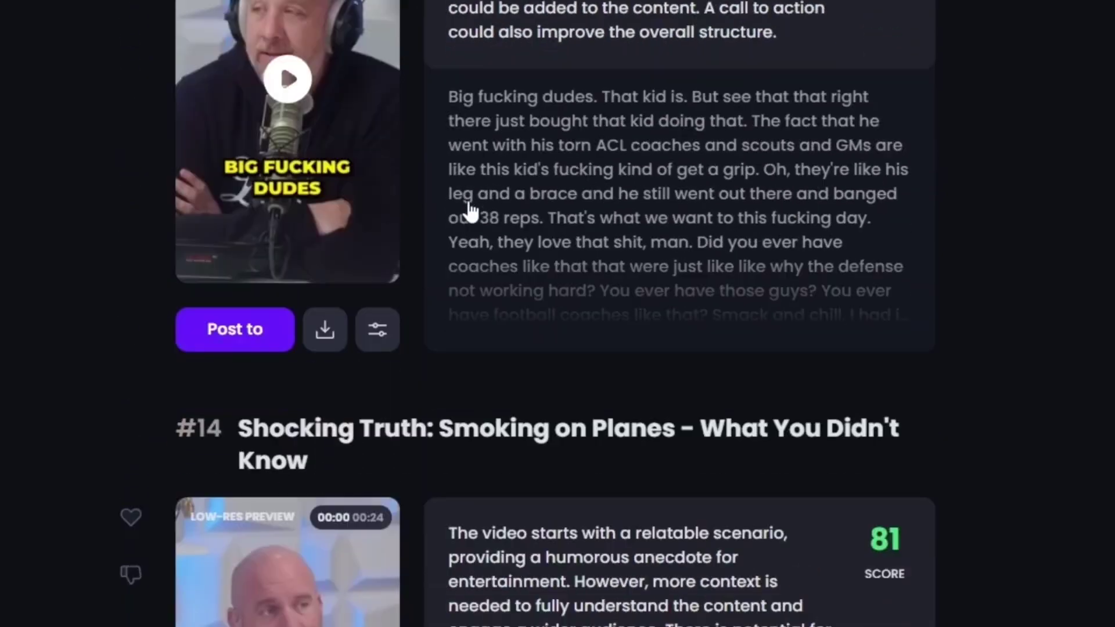
scroll(469, 210, down, 4)
scroll(469, 210, up, 2)
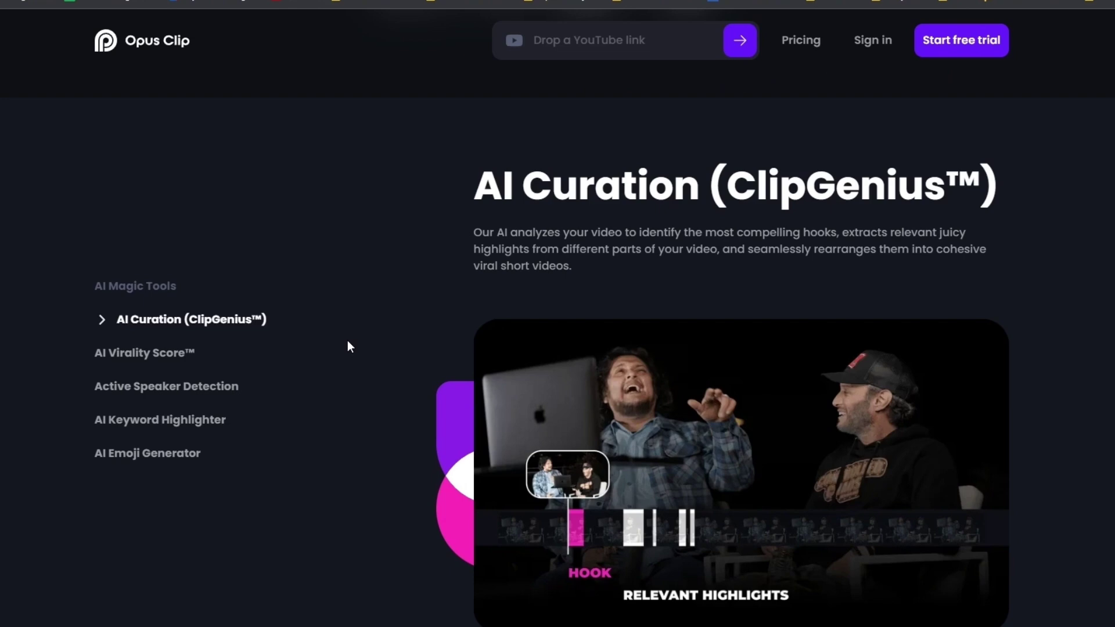
scroll(348, 341, down, 5)
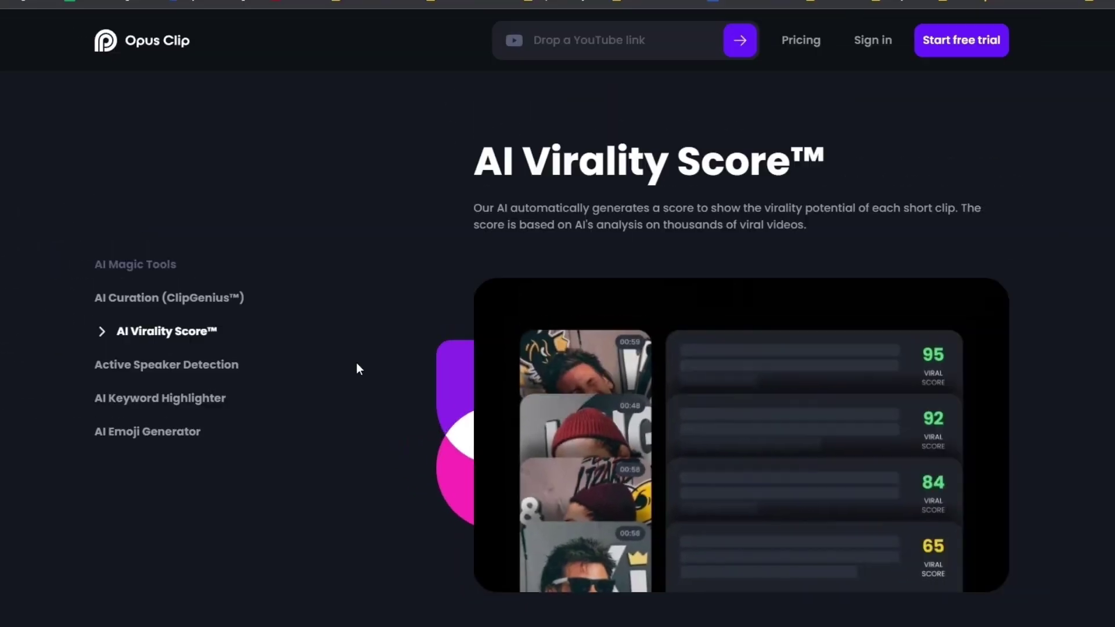
scroll(291, 299, down, 5)
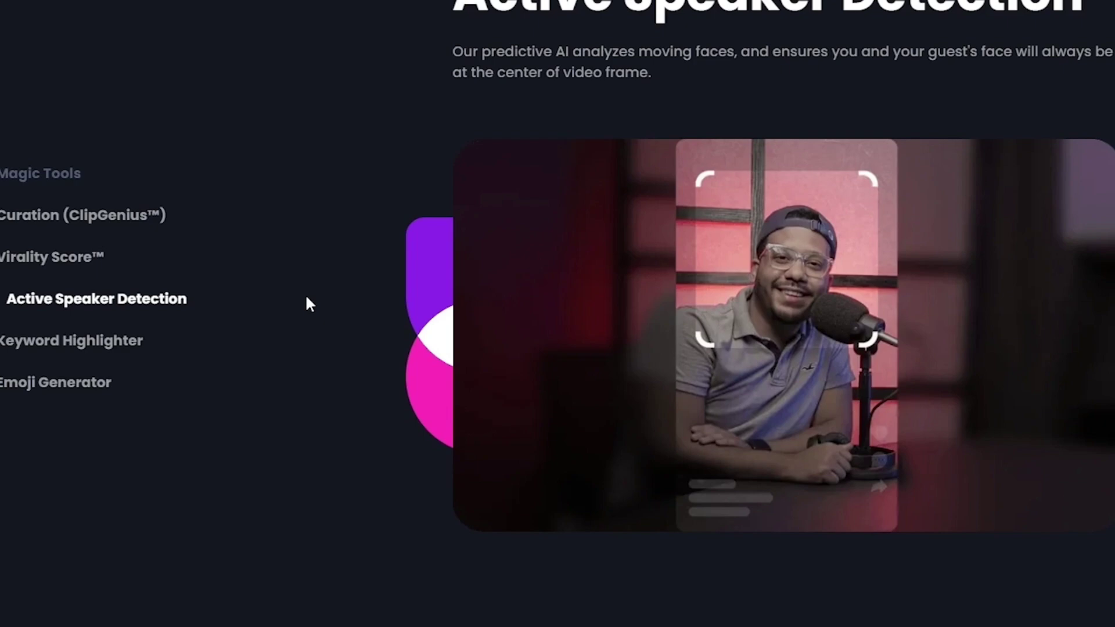
scroll(308, 299, down, 3)
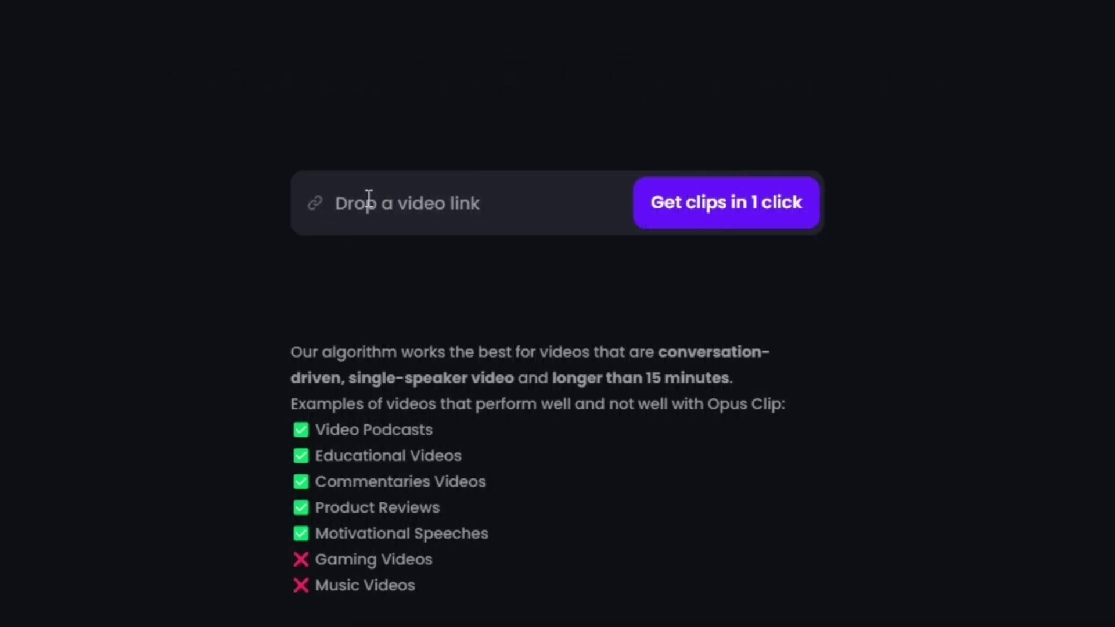
- Paste the podcast's YouTube link and generate clips from the 1:21:35 episode
key(ctrl+v)
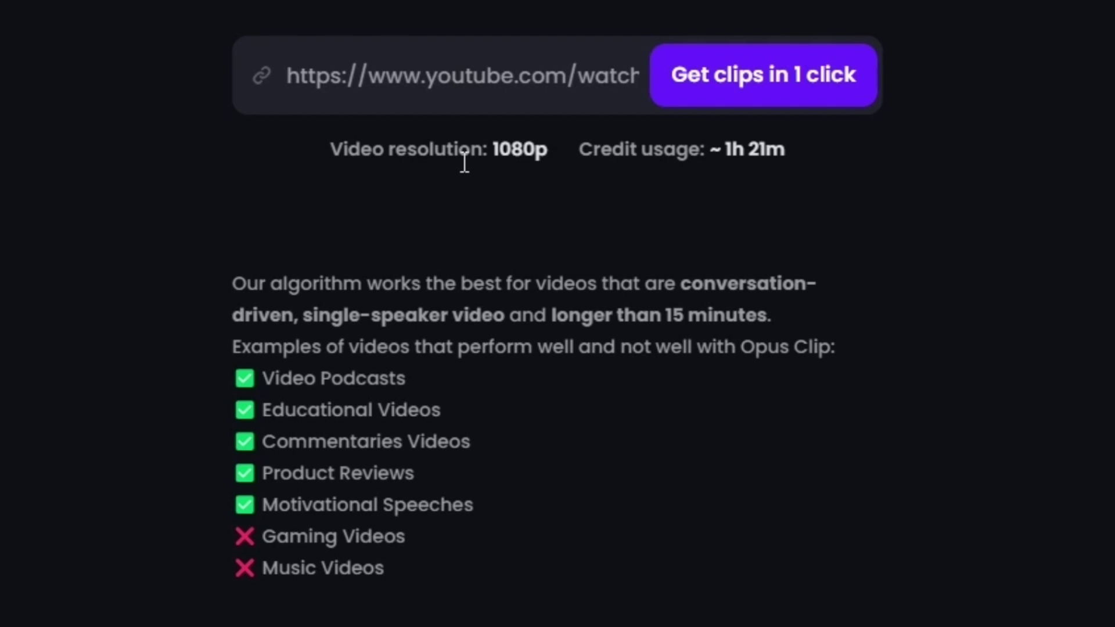
click(714, 99)
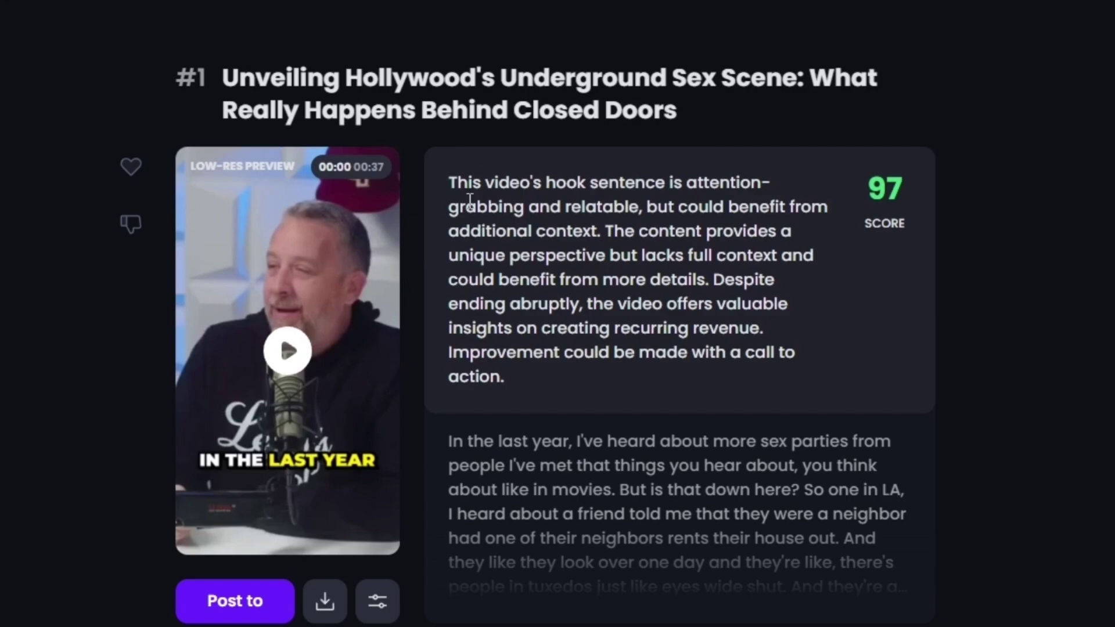
scroll(470, 212, down, 20)
scroll(469, 212, down, 20)
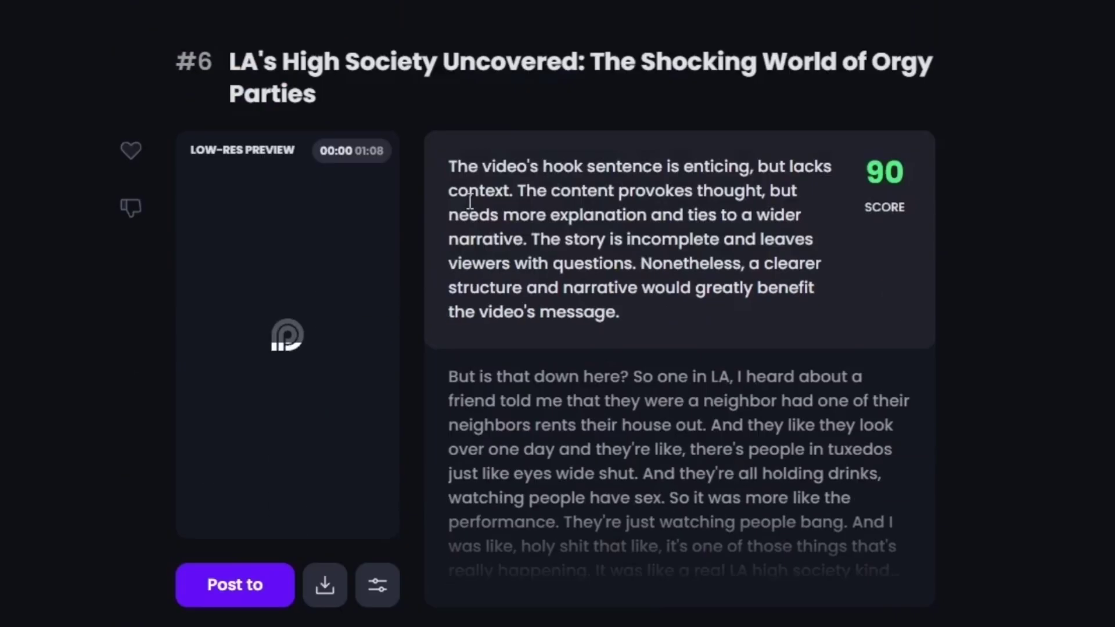
scroll(470, 201, down, 20)
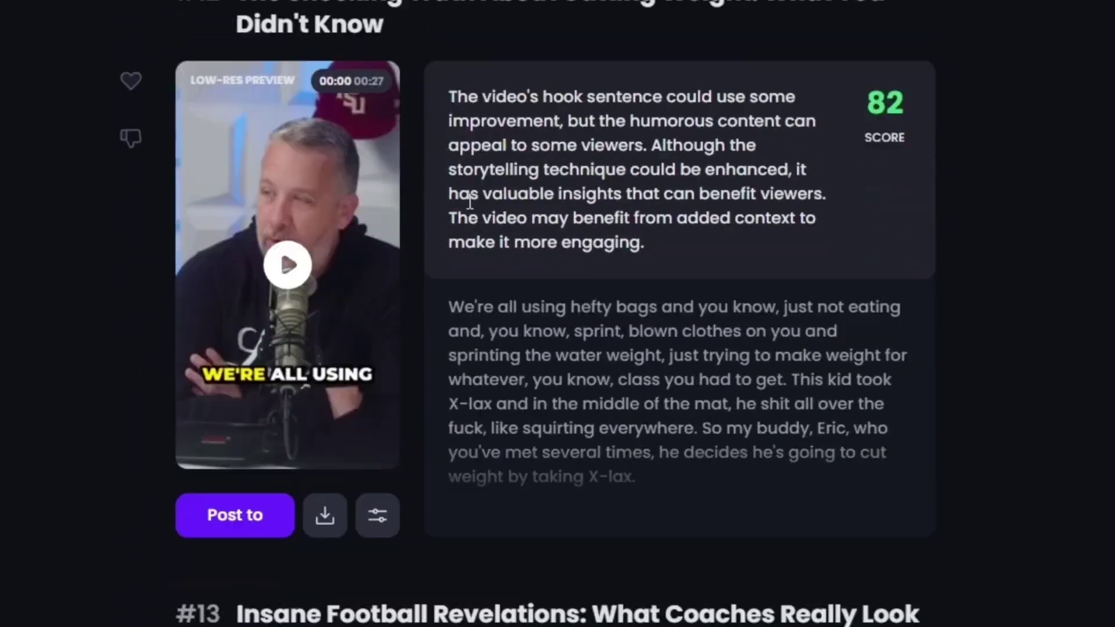
scroll(469, 209, down, 3)
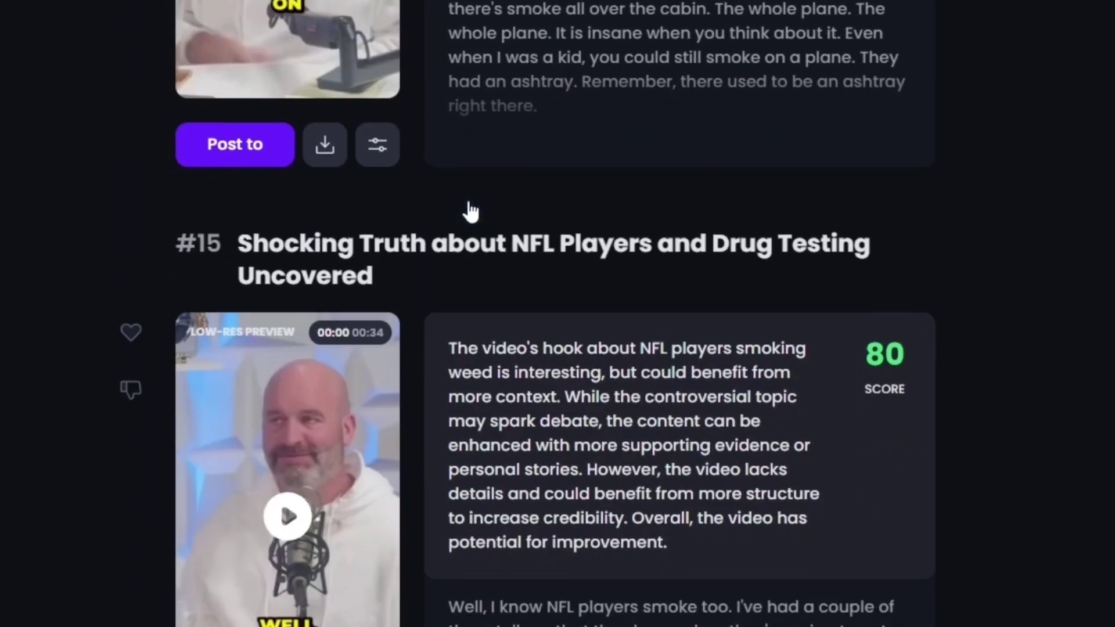
scroll(468, 212, up, 2)
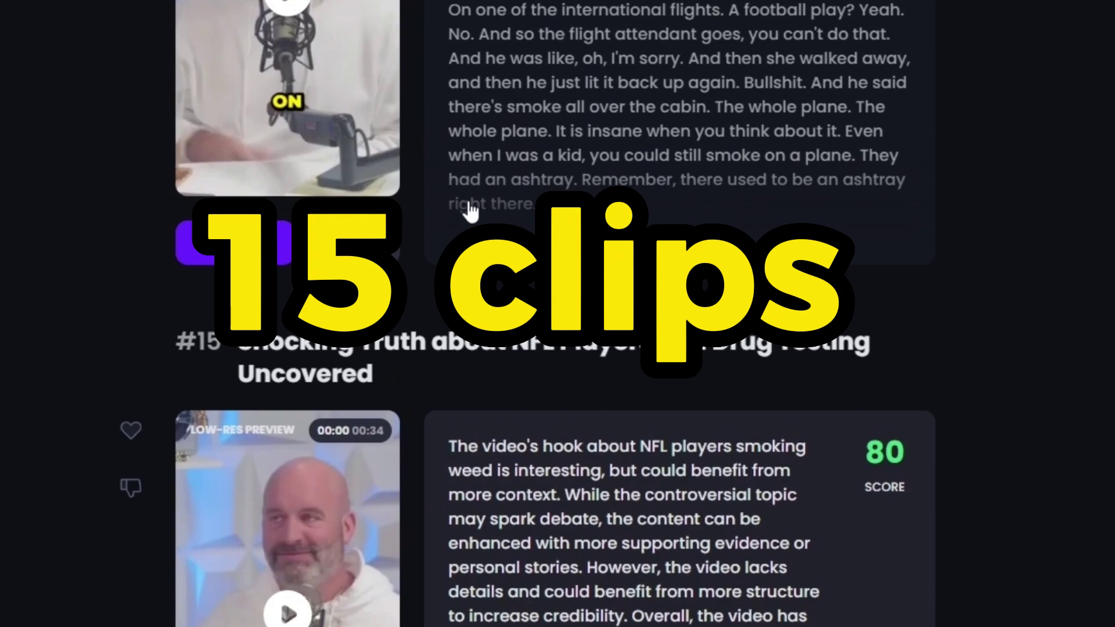
scroll(516, 349, up, 15)
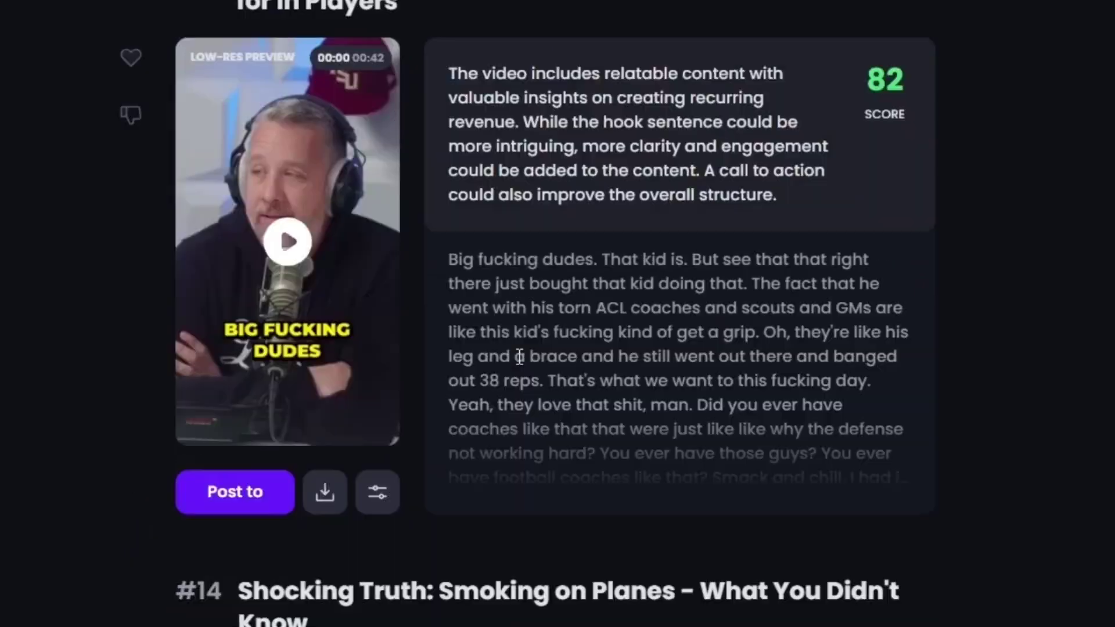
scroll(520, 357, up, 20)
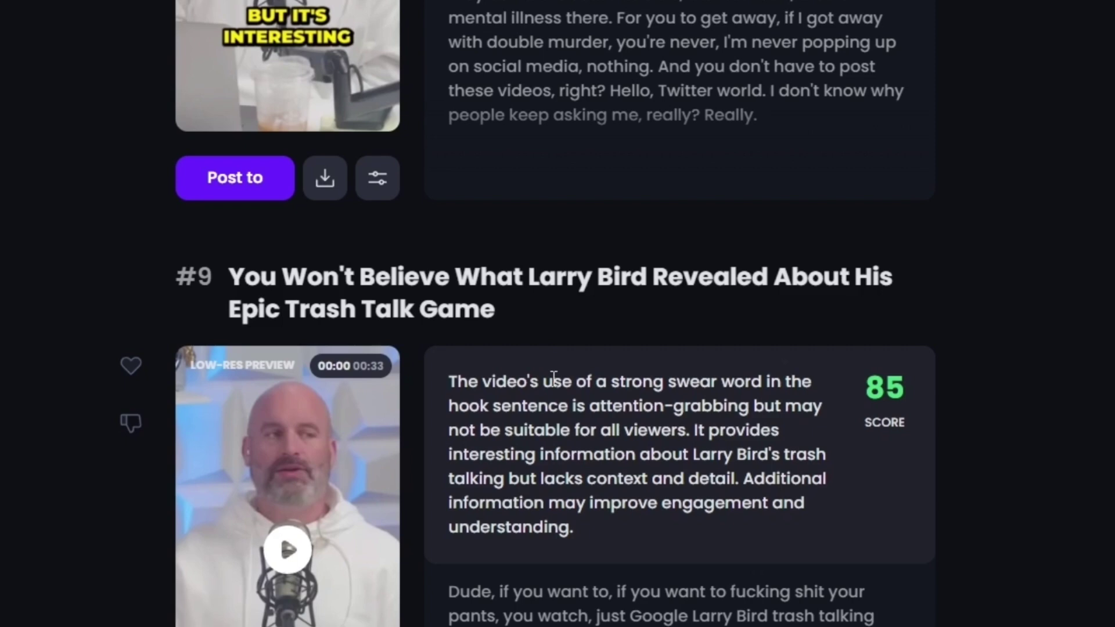
scroll(554, 378, up, 20)
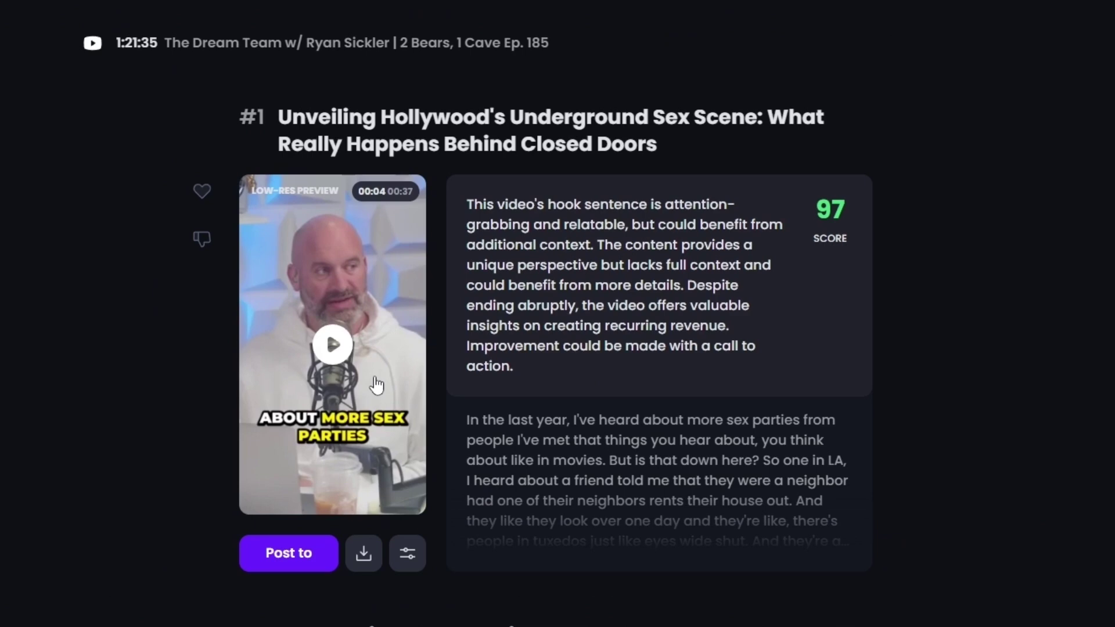
- Preview clip #1, dismiss its posting options without posting, and open it in the caption editor
click(375, 381)
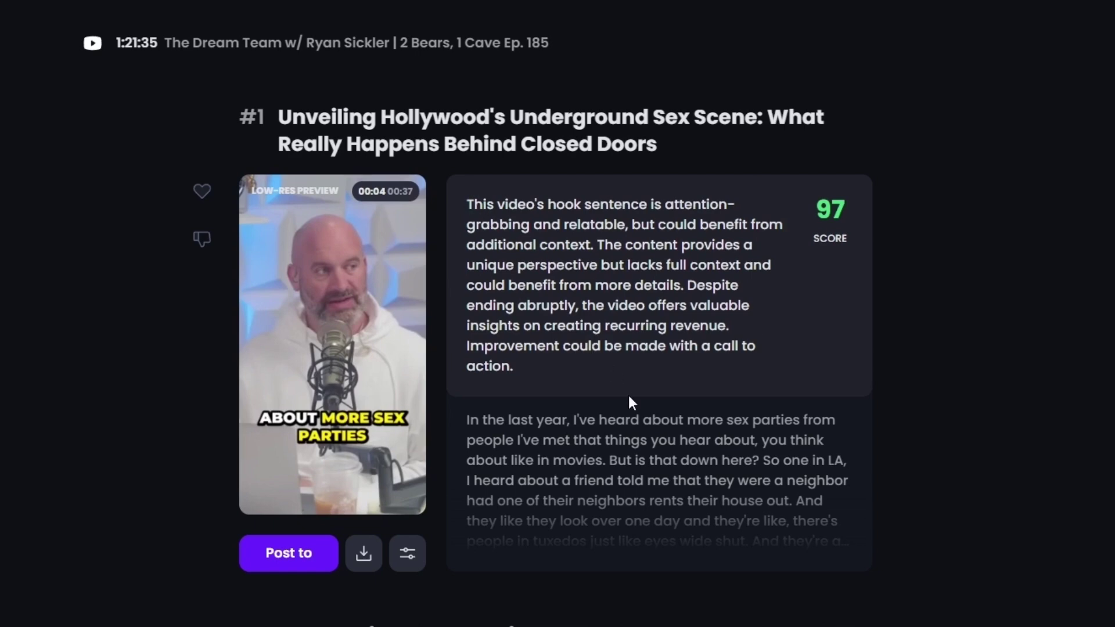
scroll(552, 361, down, 3)
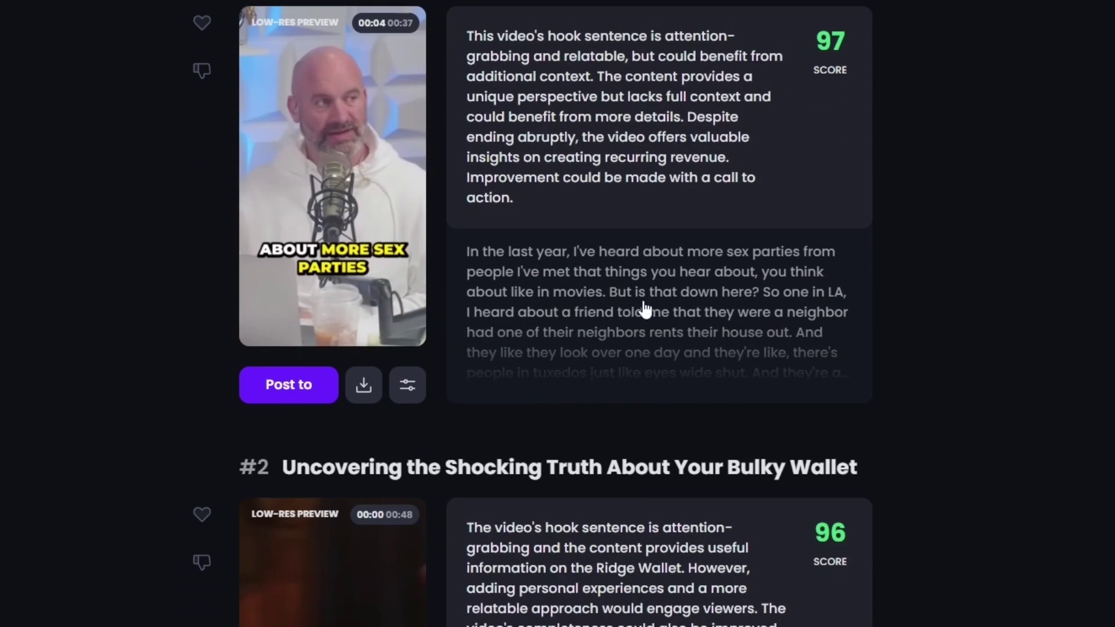
click(293, 395)
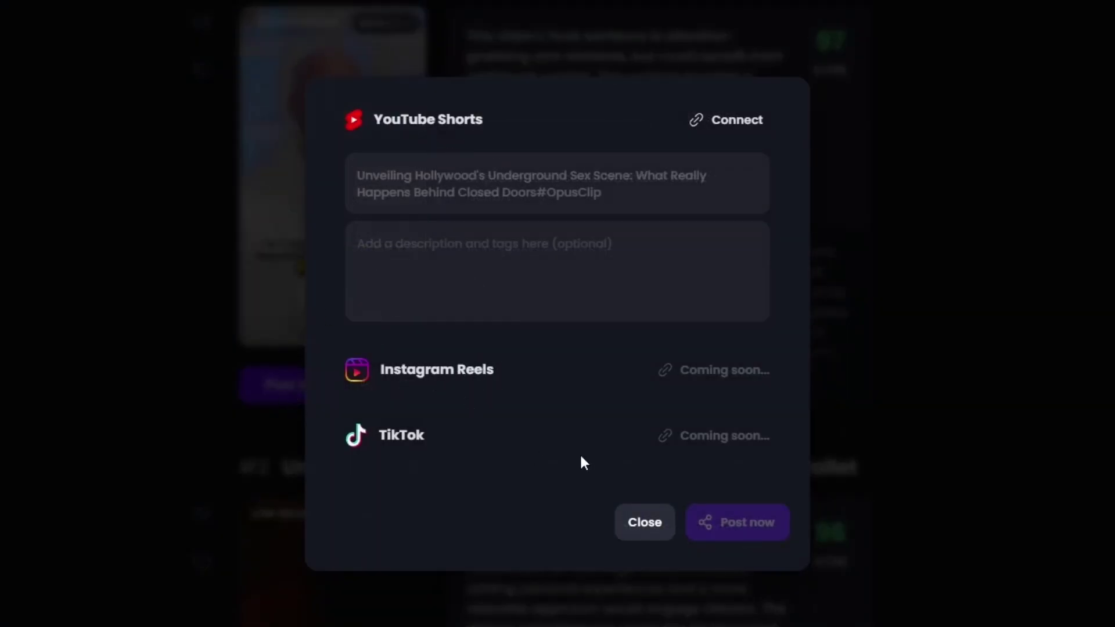
click(651, 526)
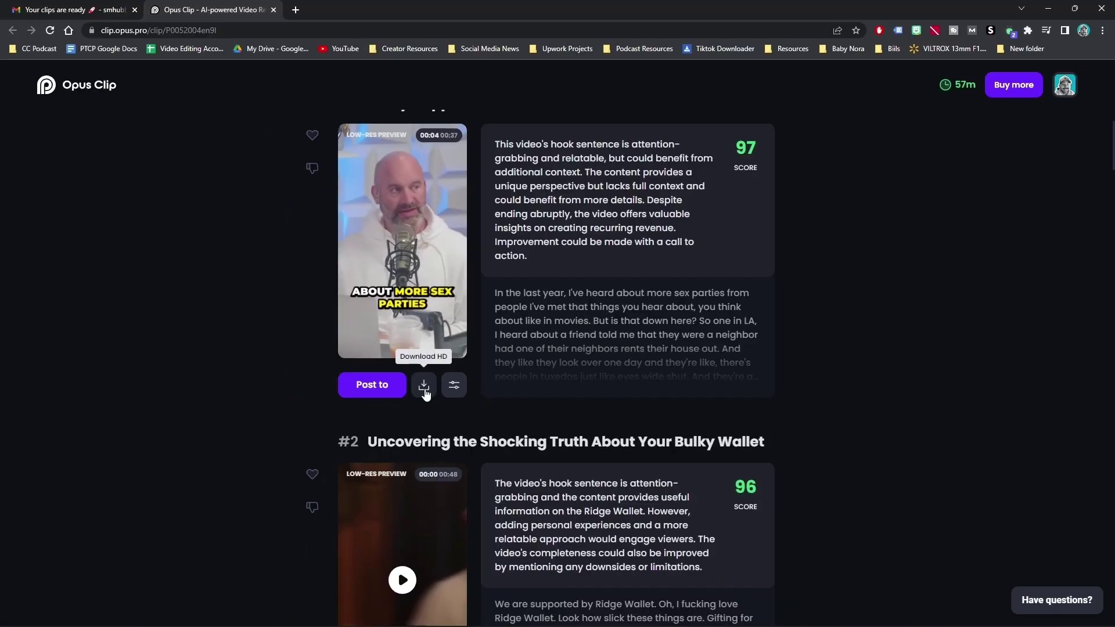
click(454, 385)
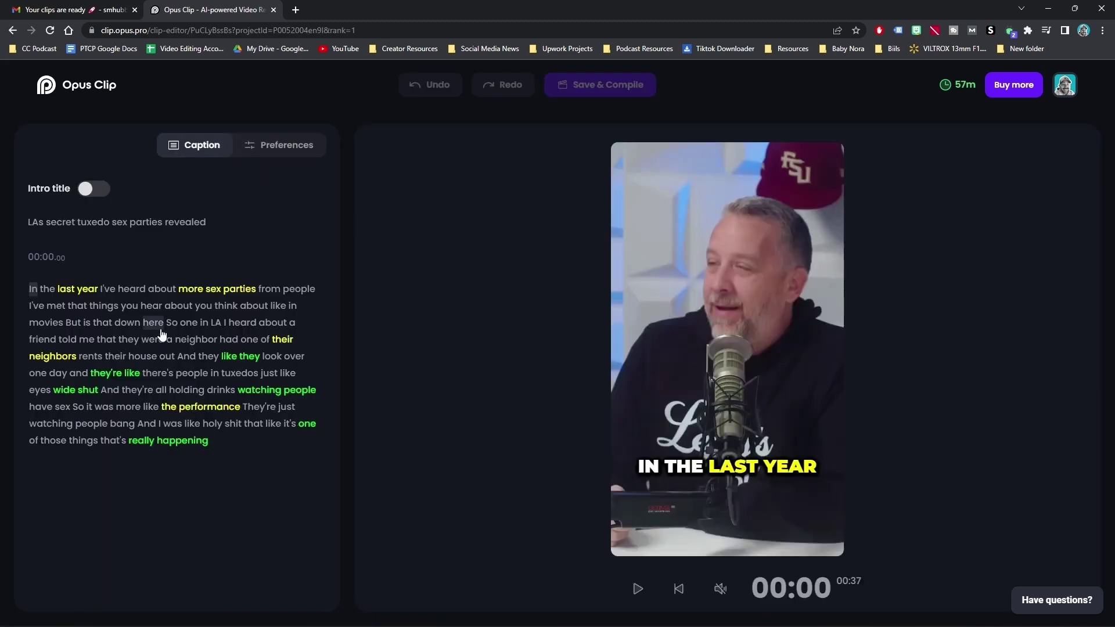
- Edit the caption word 'about' in the transcript
click(162, 289)
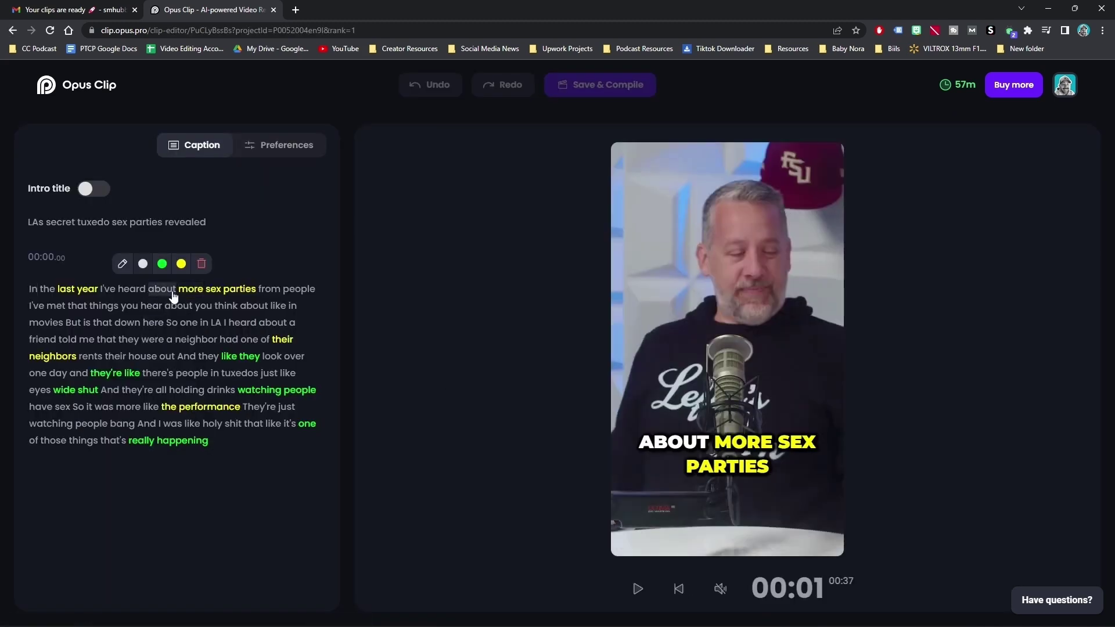
double_click(174, 290)
key(Return)
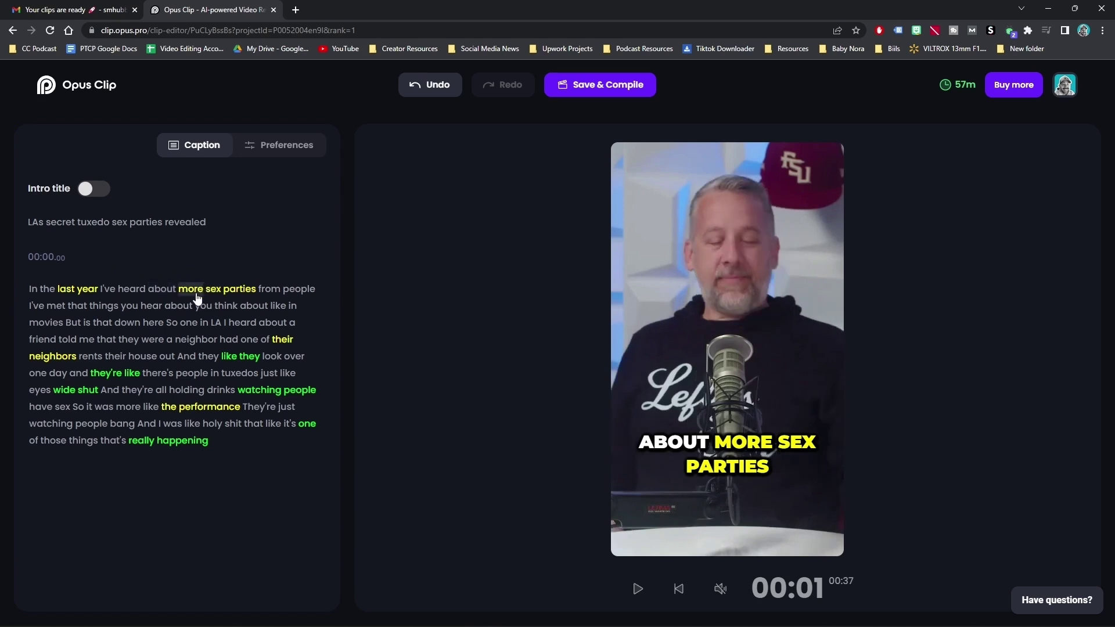
- Select the word 'more' and switch to the caption Preferences
click(197, 294)
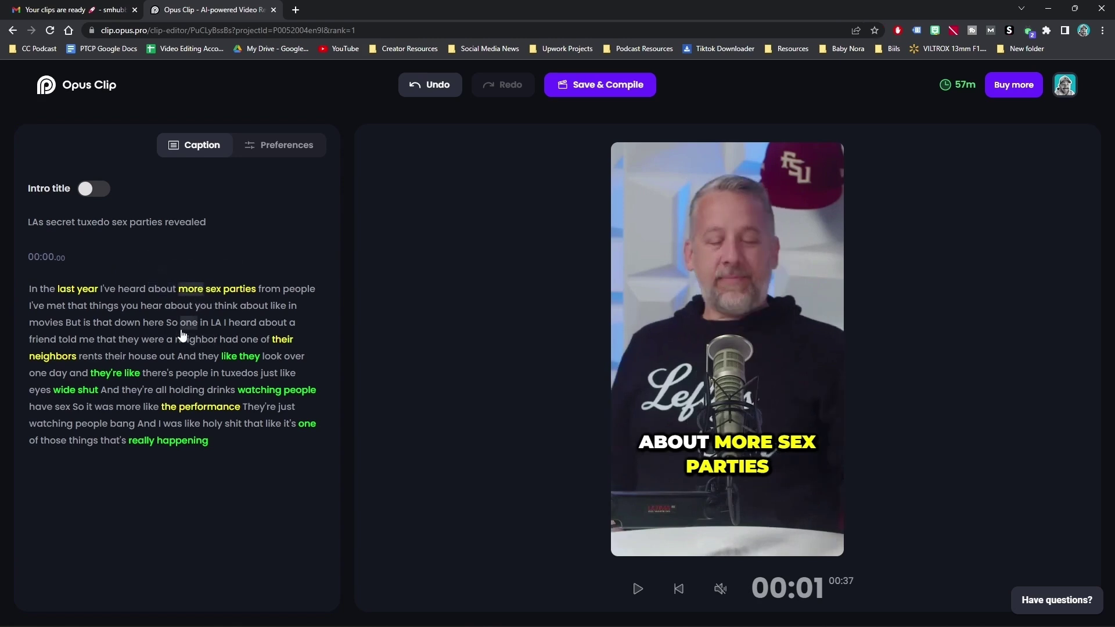
mouse_move(185, 335)
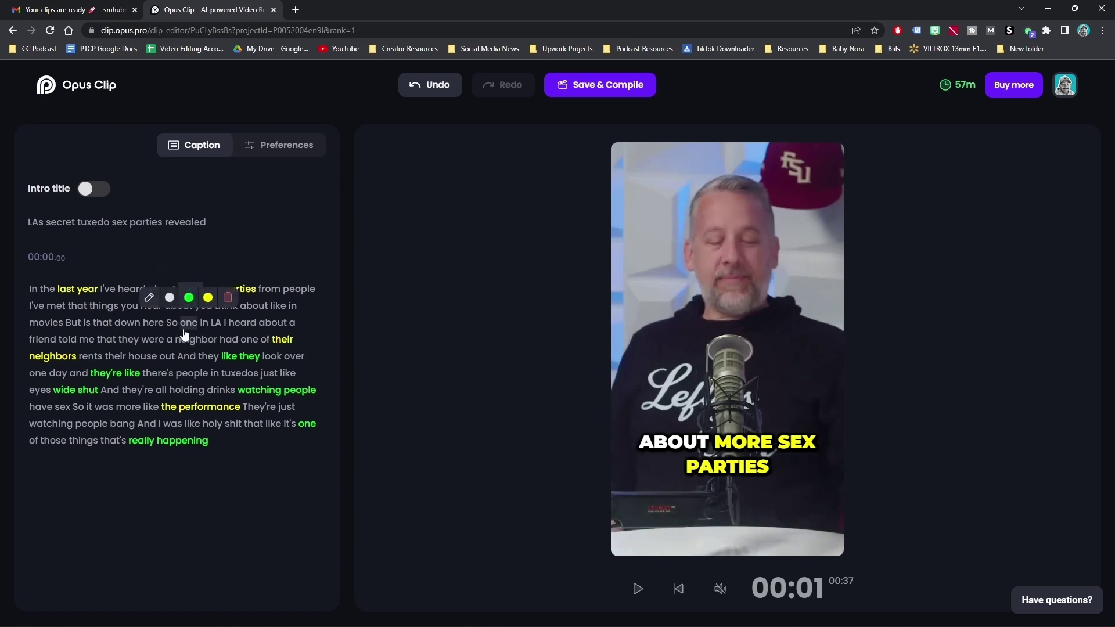
click(279, 145)
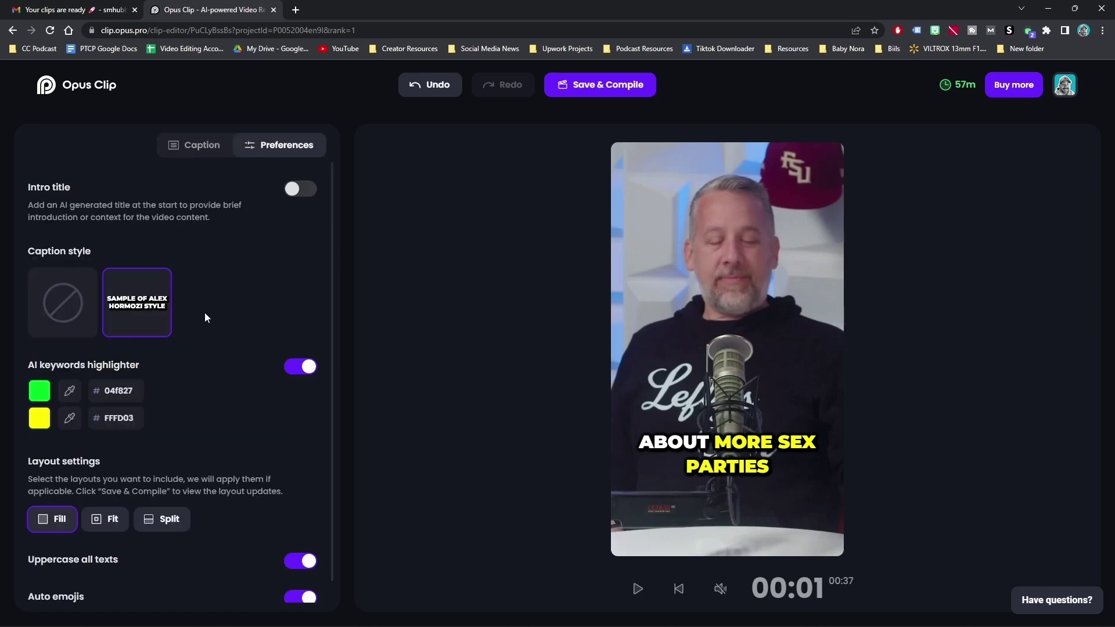
- Preview the Fill, Fit and Split layouts, then return to the Caption tab keeping Fill
scroll(204, 314, down, 1)
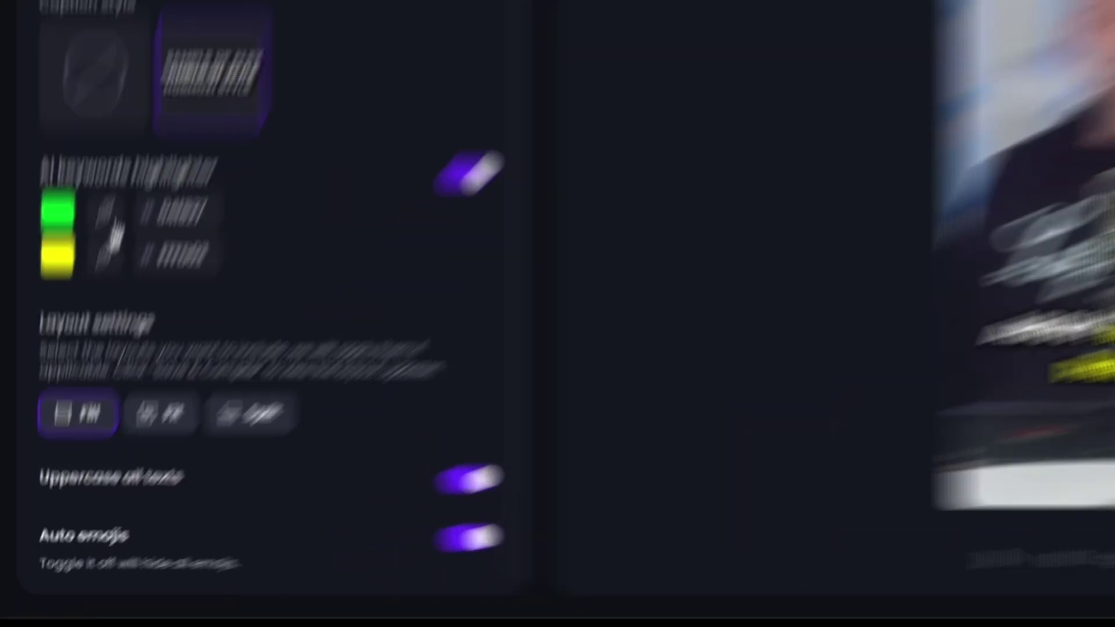
mouse_move(205, 352)
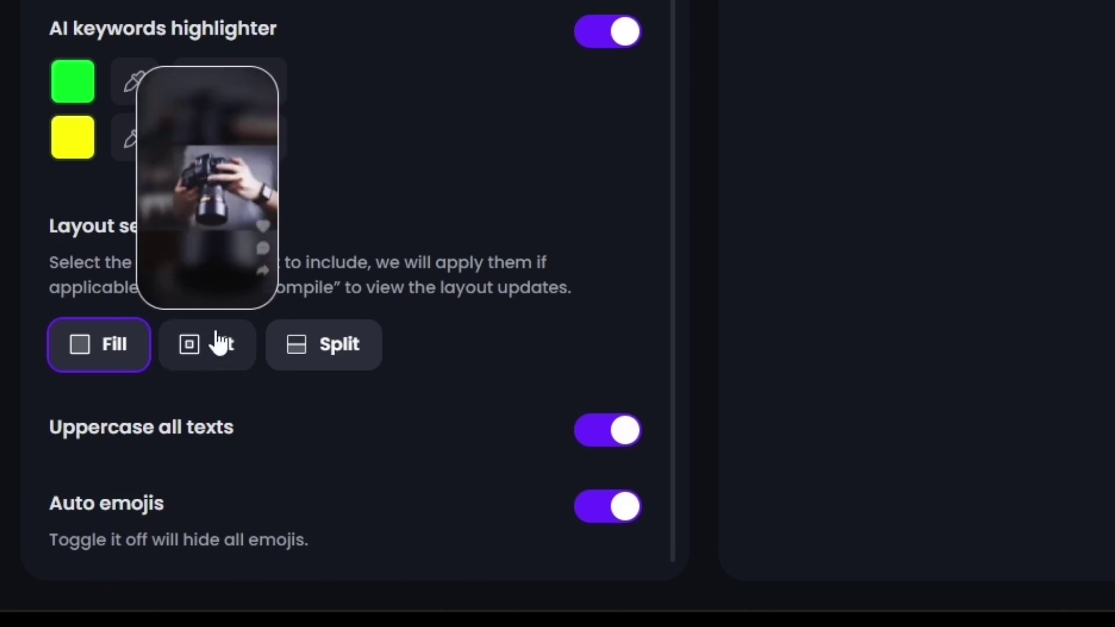
mouse_move(337, 348)
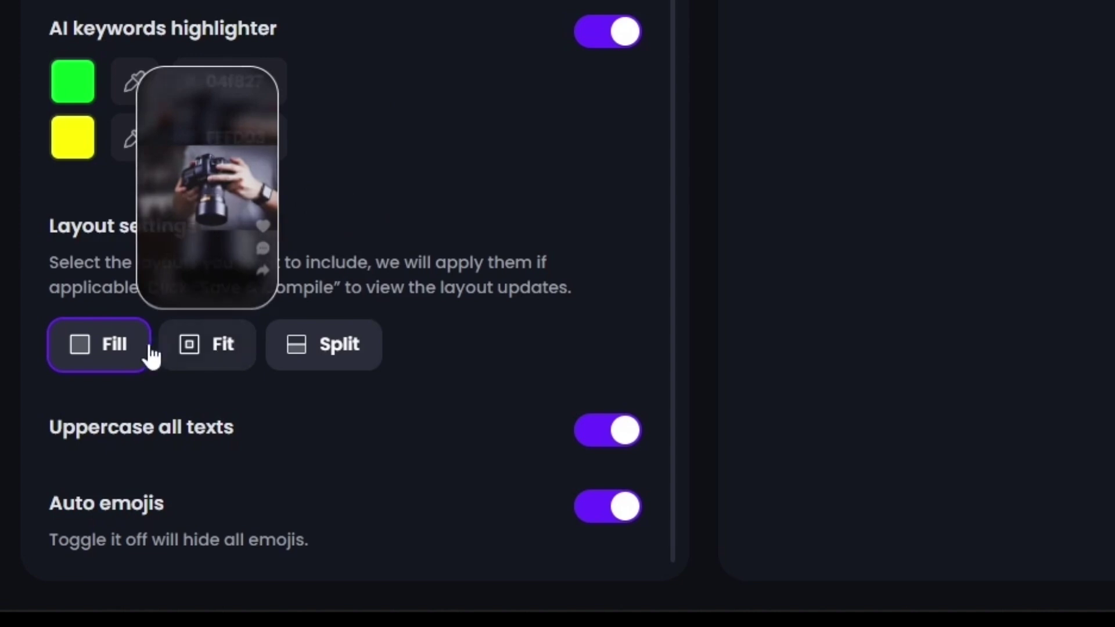
mouse_move(123, 355)
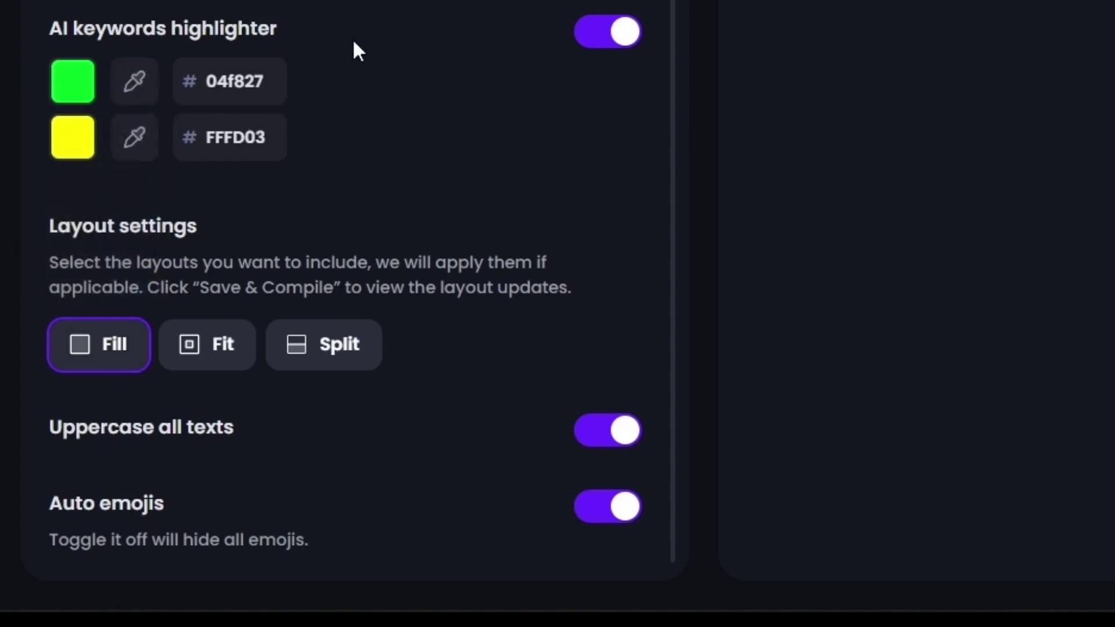
click(200, 148)
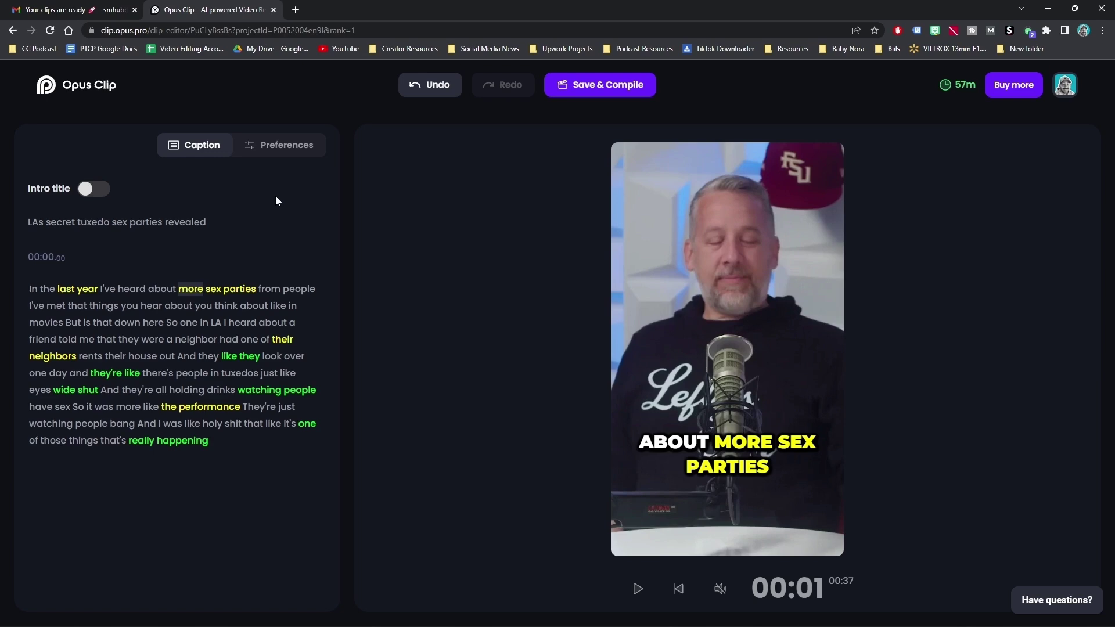
- Return from the caption editor to the podcast's ranked clip list
key(alt+Left)
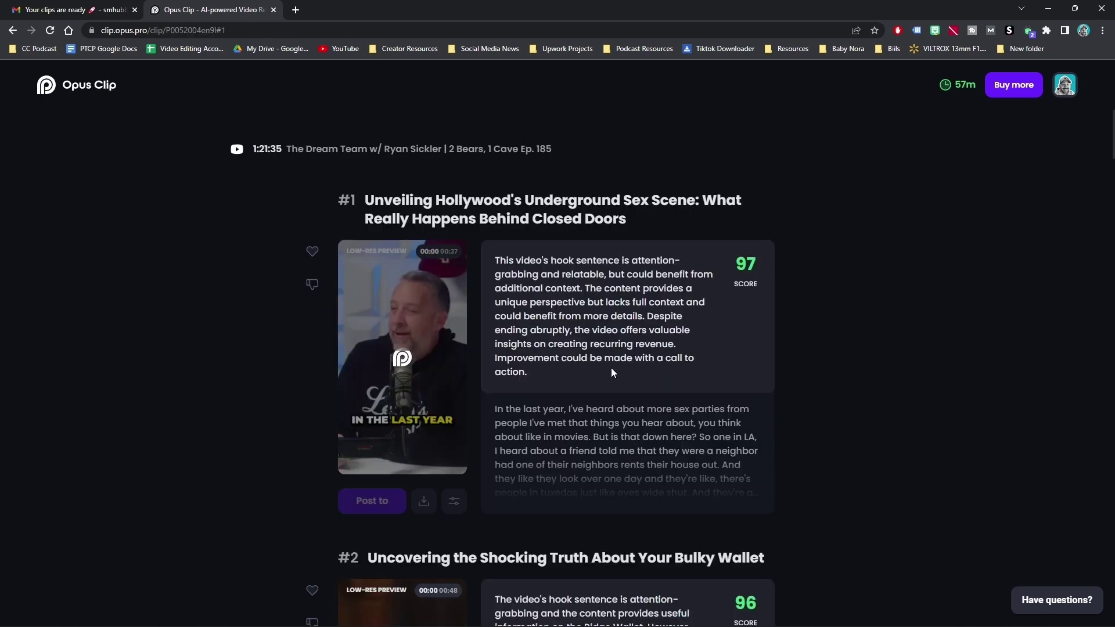